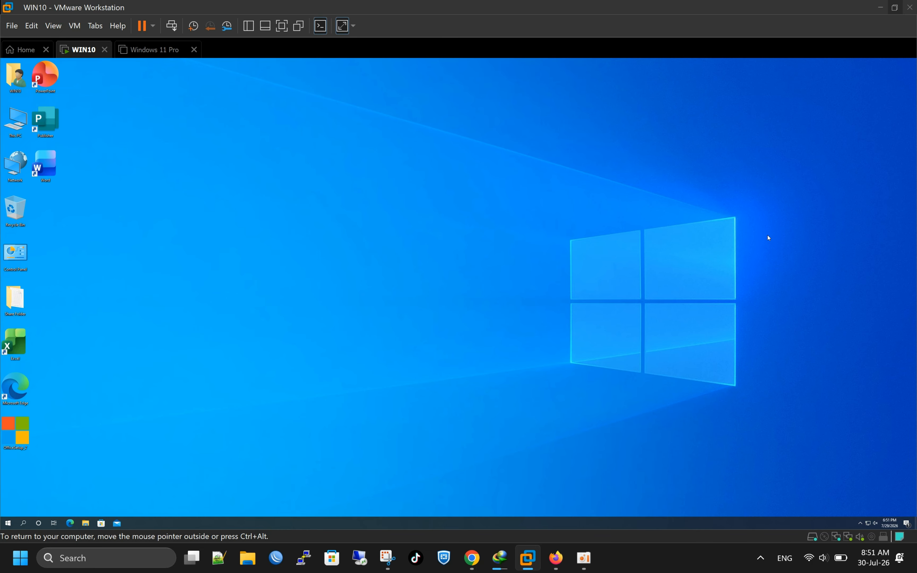
Step: Check the existing drives under This PC in File Explorer, and close the window
{"action": "key", "text": "super+e"}
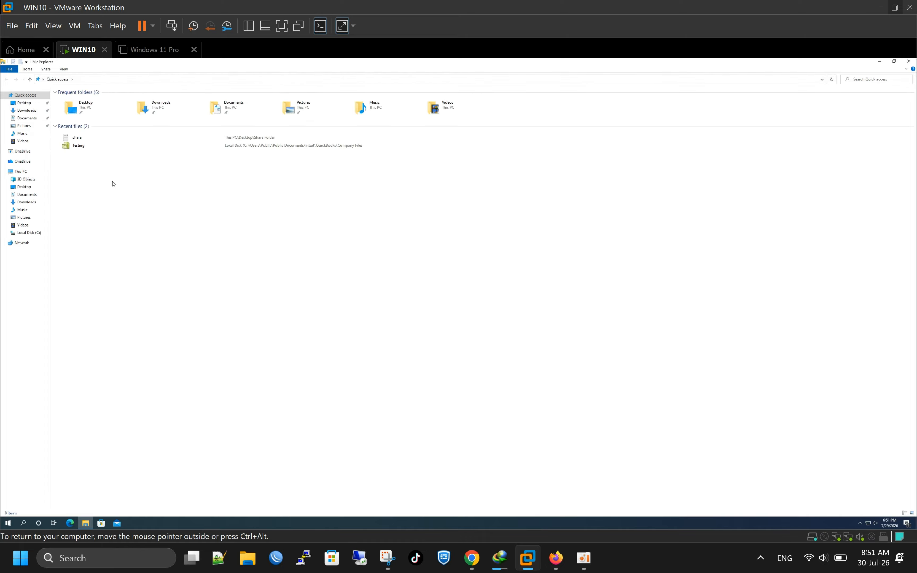
{"action": "left_click", "coordinate": [22, 172]}
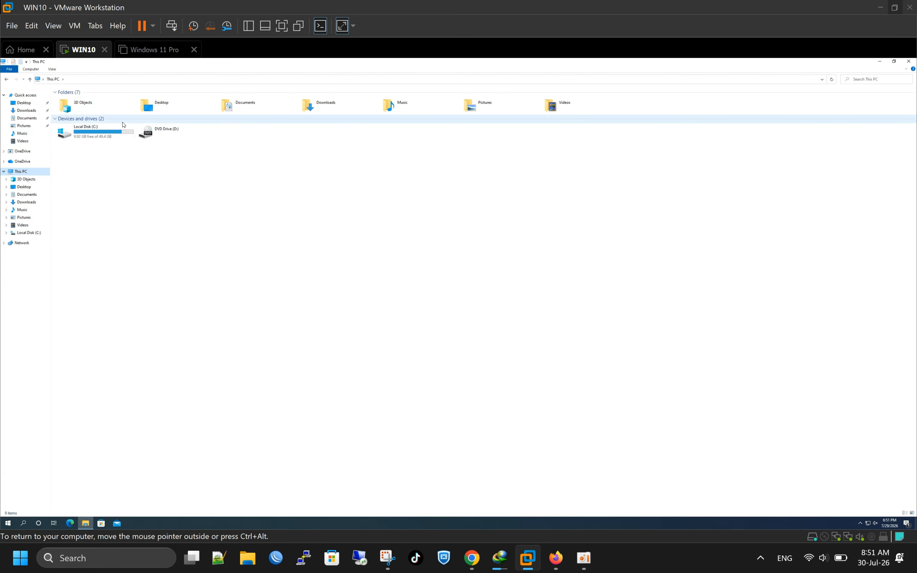
{"action": "left_click", "coordinate": [909, 62]}
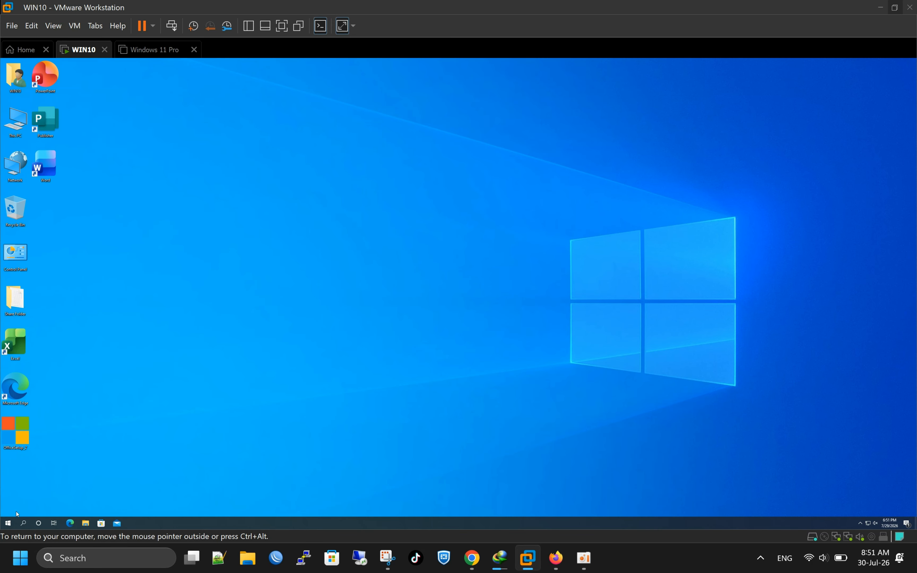
Step: Shut down Windows in the WIN10 virtual machine and dismiss the removable devices hint
{"action": "left_click", "coordinate": [8, 524]}
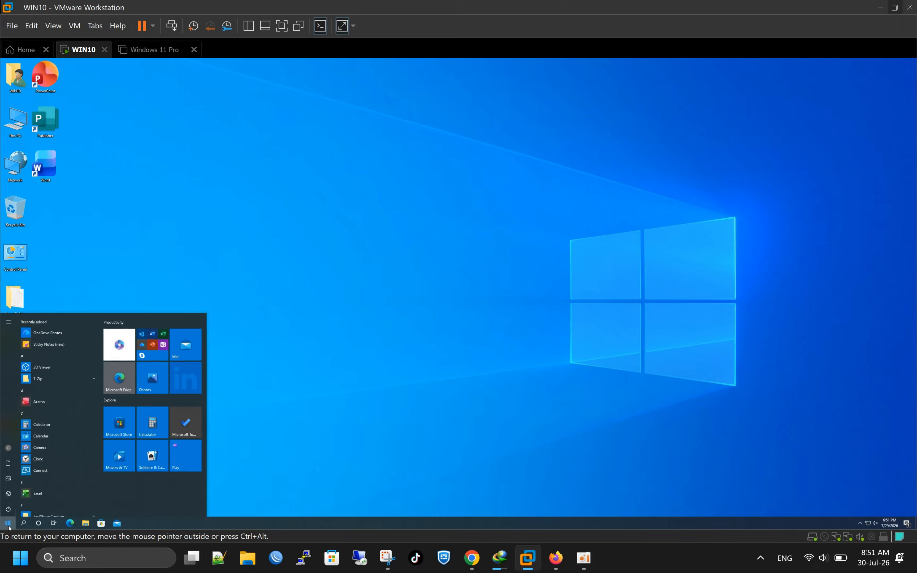
{"action": "left_click", "coordinate": [7, 510]}
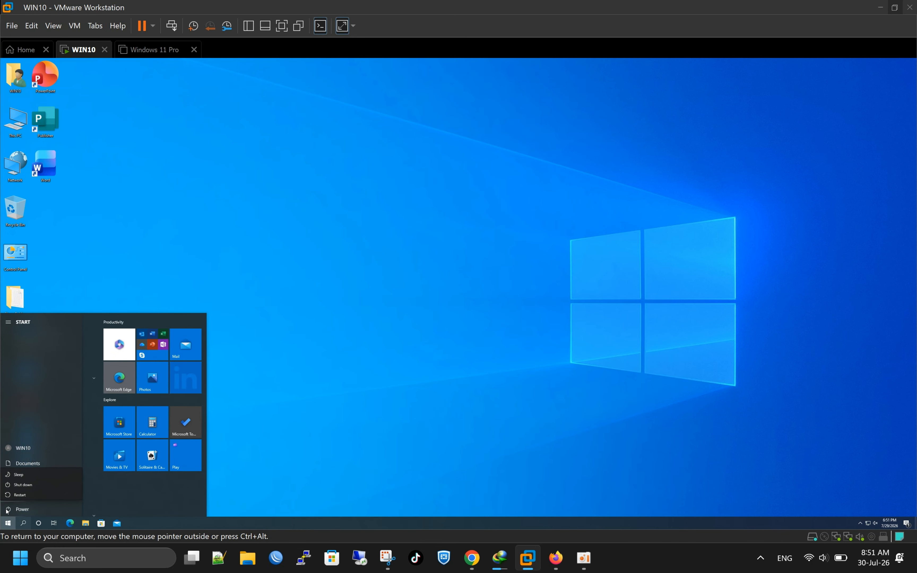
{"action": "left_click", "coordinate": [33, 484]}
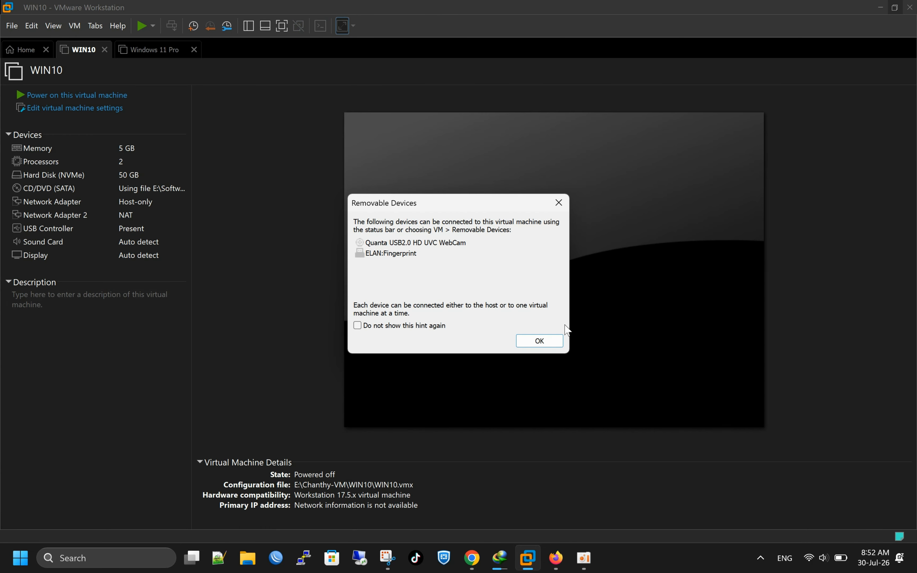
{"action": "left_click", "coordinate": [540, 342]}
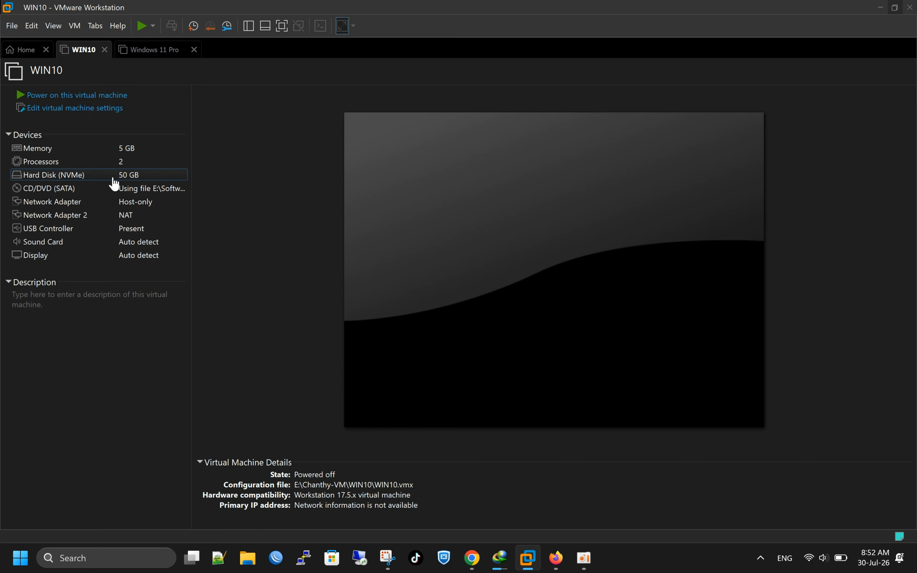
Step: Start adding a hard disk in the virtual machine's settings, choosing the NVMe type and a new virtual disk
{"action": "left_click", "coordinate": [63, 109]}
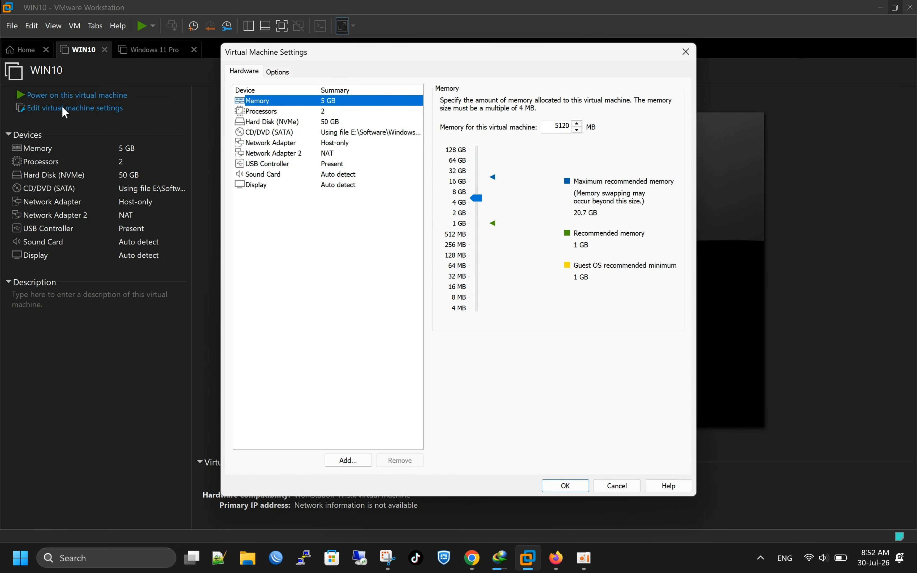
{"action": "left_click", "coordinate": [329, 122]}
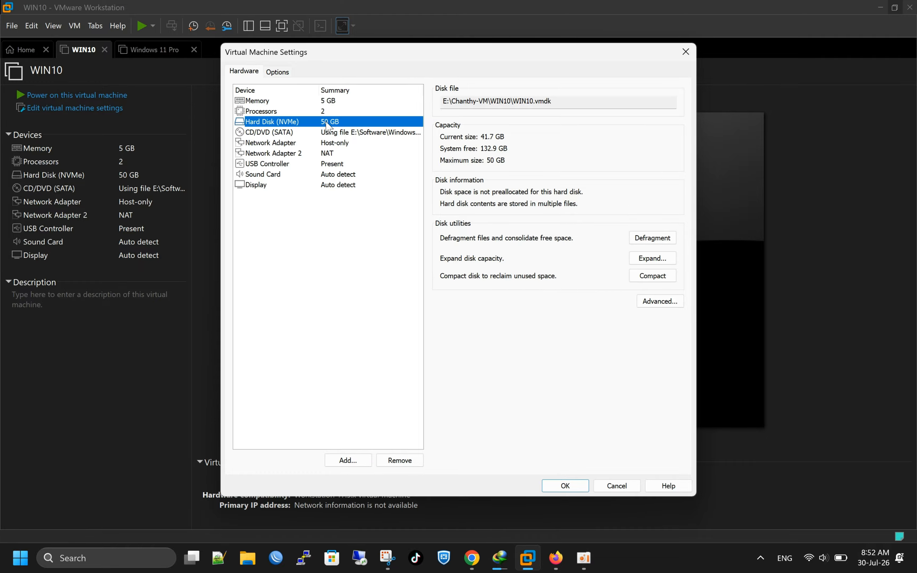
{"action": "left_click", "coordinate": [348, 461]}
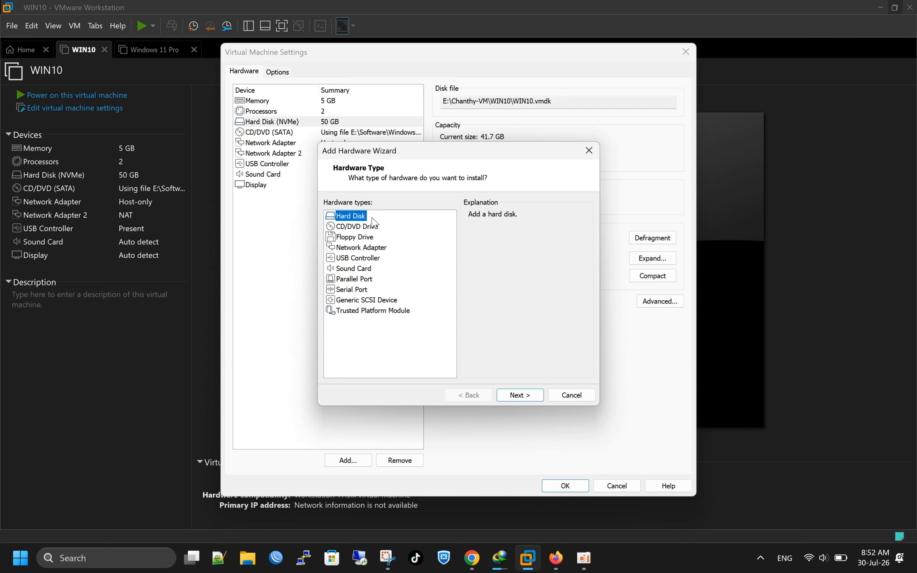
{"action": "left_click", "coordinate": [531, 401]}
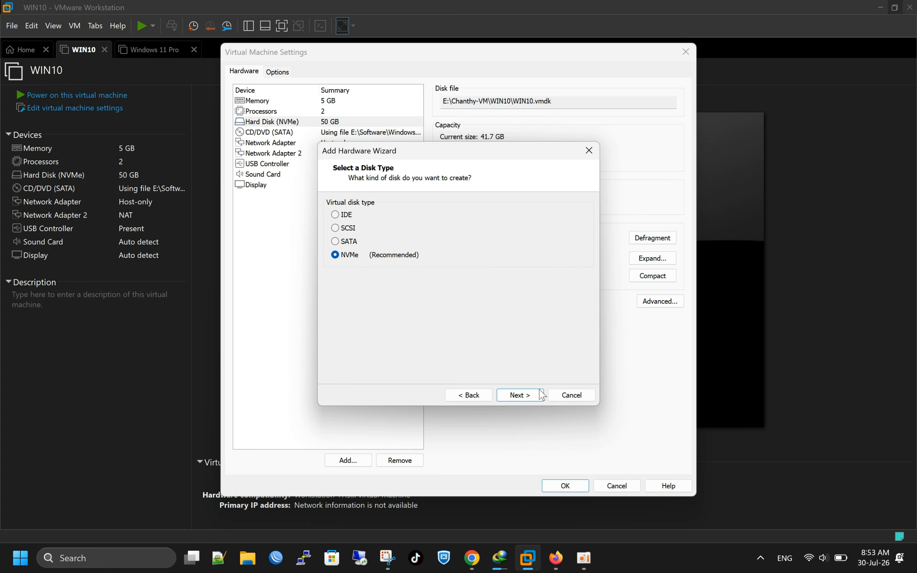
{"action": "left_click", "coordinate": [520, 396]}
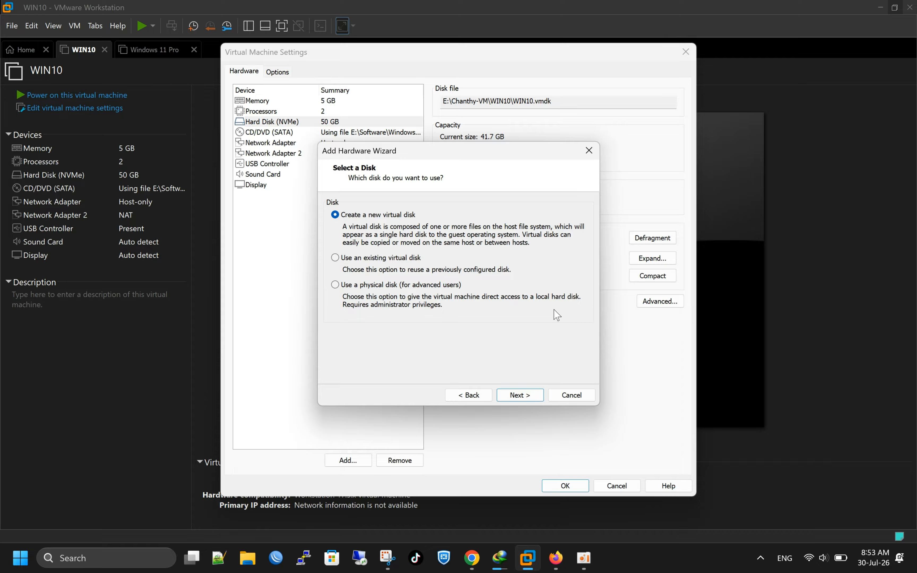
{"action": "left_click", "coordinate": [520, 396]}
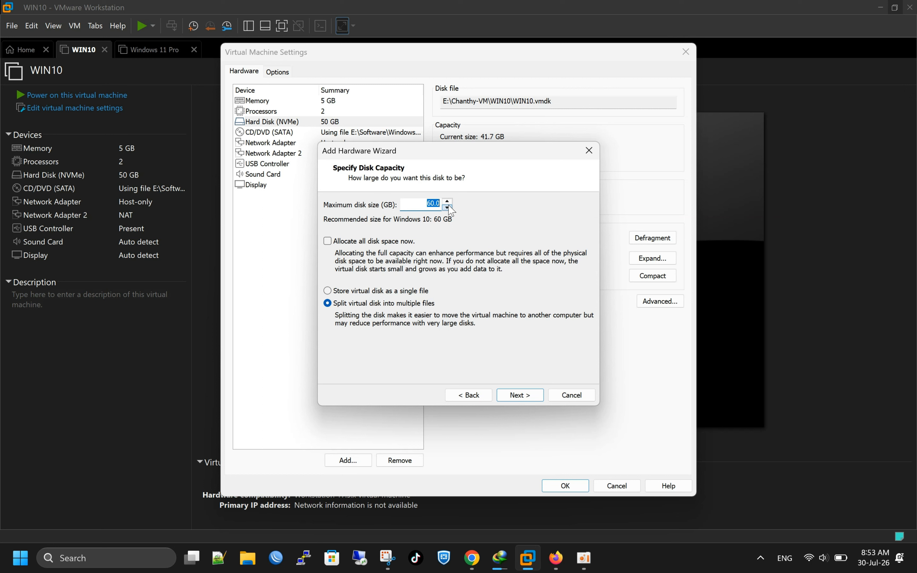
Step: Set the new disk's maximum size to 60 GB, split into multiple files, and create it as WIN10-0.vmdk
{"action": "type", "text": "20"}
{"action": "left_click_drag", "start_coordinate": [448, 204], "coordinate": [429, 203]}
{"action": "type", "text": "60"}
{"action": "left_click", "coordinate": [524, 395]}
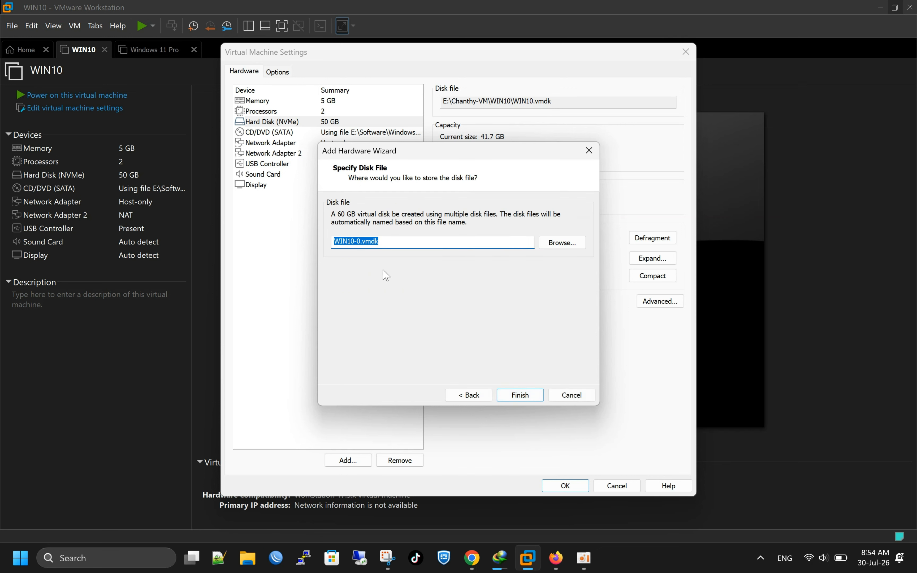
{"action": "left_click_drag", "start_coordinate": [380, 241], "coordinate": [310, 239]}
{"action": "left_click", "coordinate": [526, 397]}
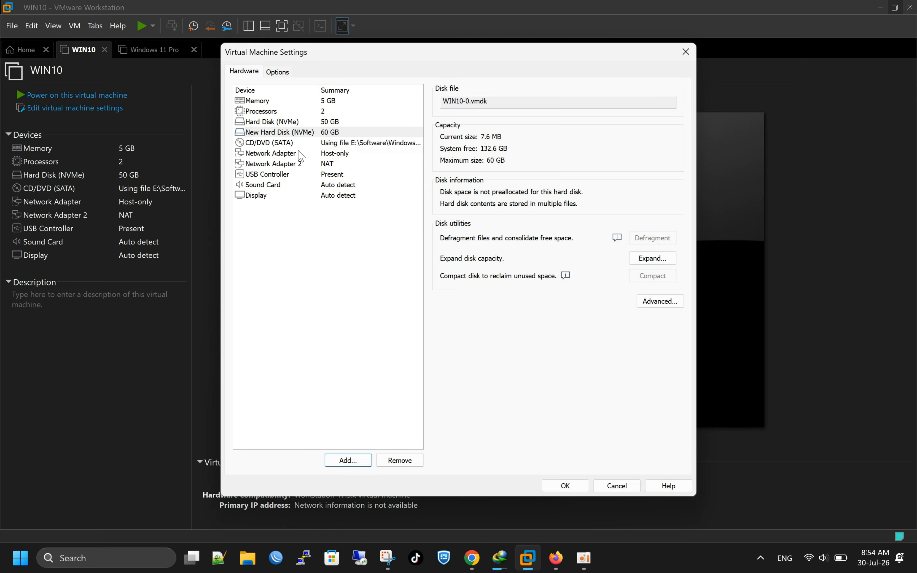
Step: Review the details of the new and original hard disks, and save the virtual machine settings
{"action": "left_click", "coordinate": [280, 134]}
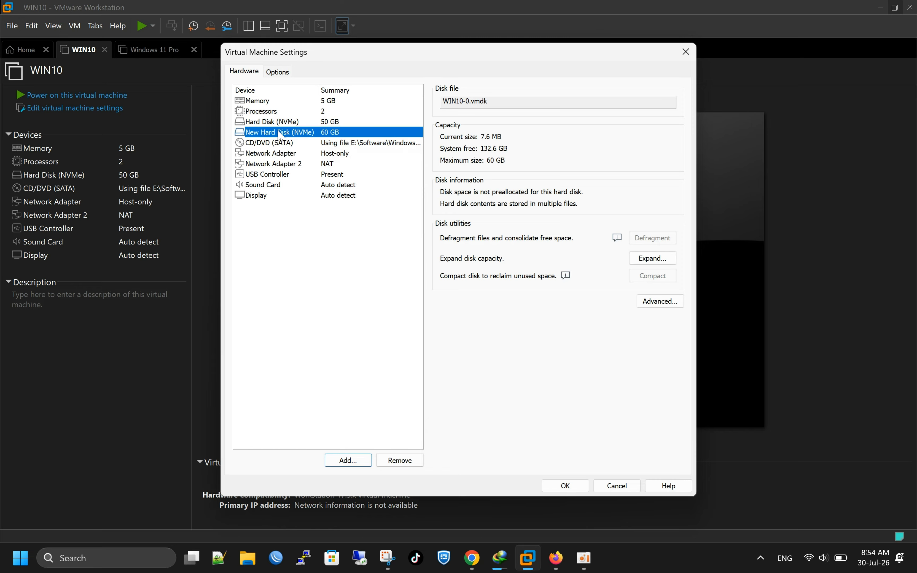
{"action": "left_click", "coordinate": [280, 123]}
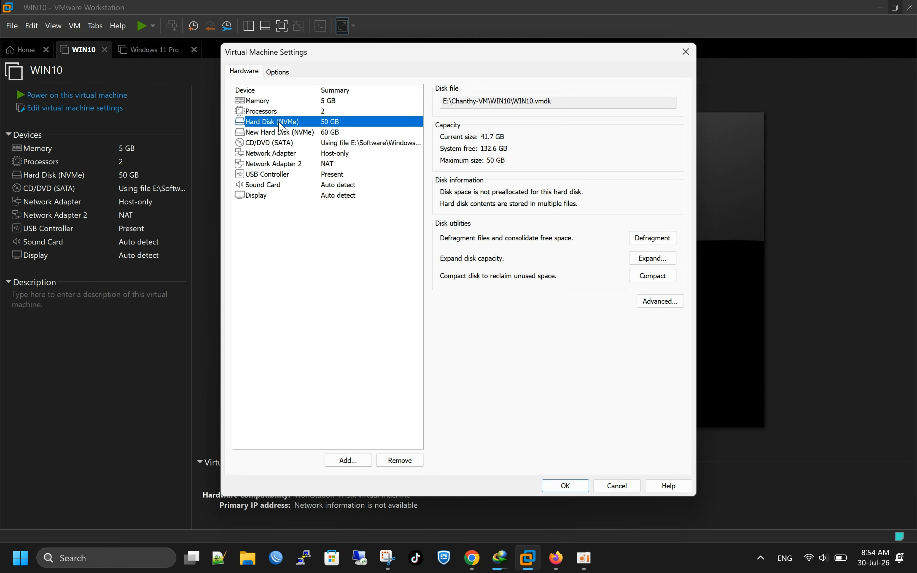
{"action": "left_click", "coordinate": [575, 489]}
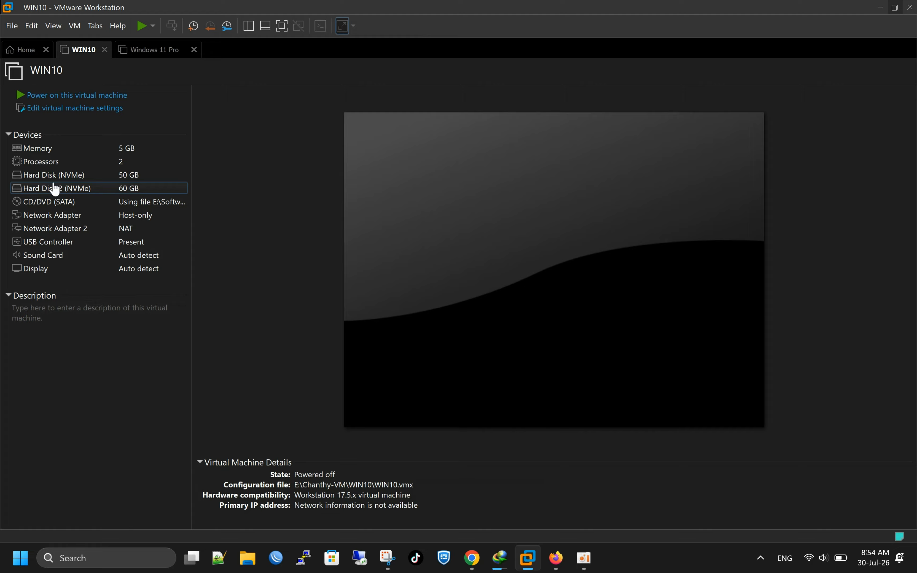
Step: Power on the WIN10 virtual machine and sign in to Windows with the account password
{"action": "left_click", "coordinate": [57, 96]}
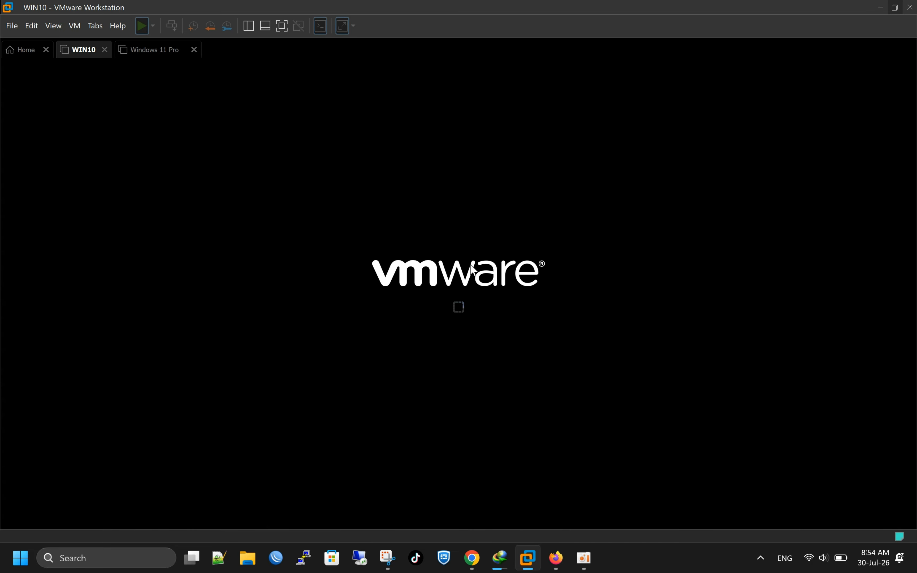
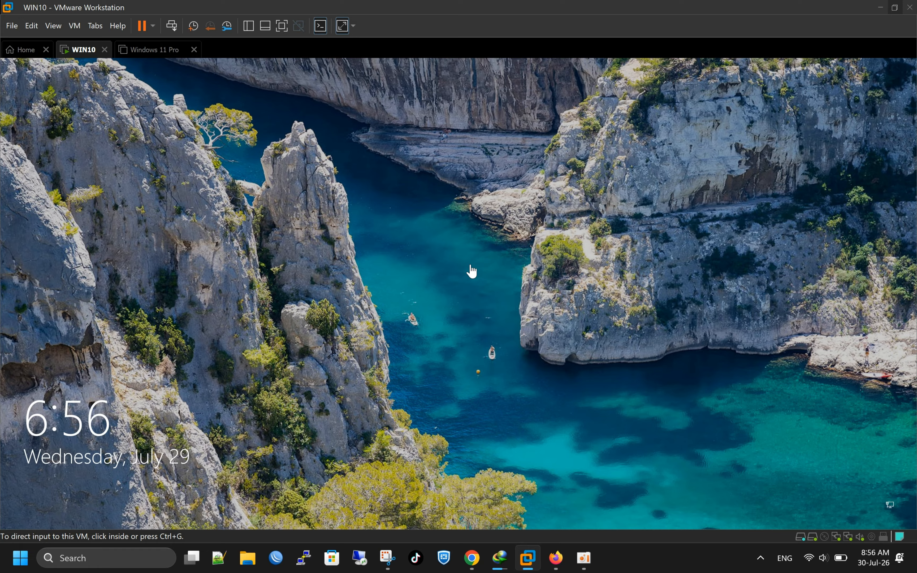
{"action": "left_click", "coordinate": [471, 271]}
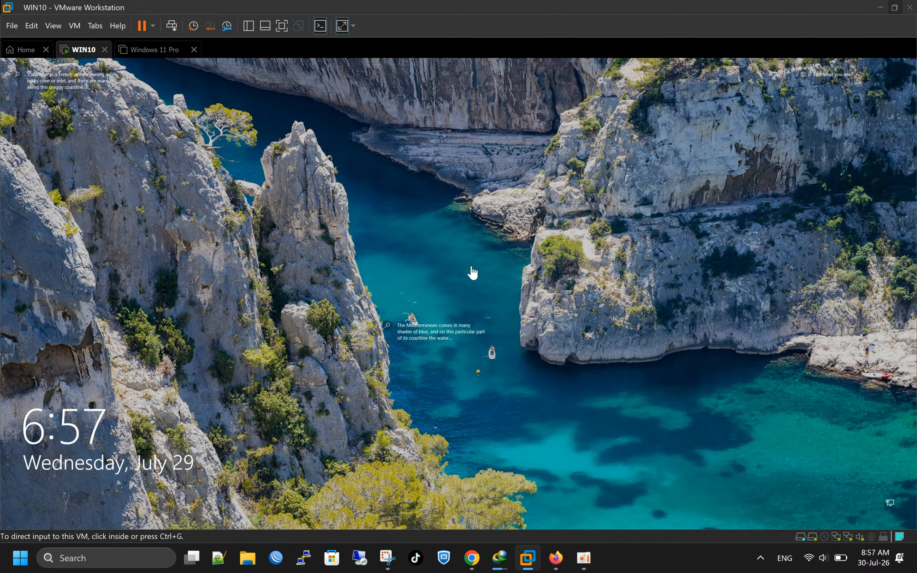
{"action": "left_click", "coordinate": [472, 272]}
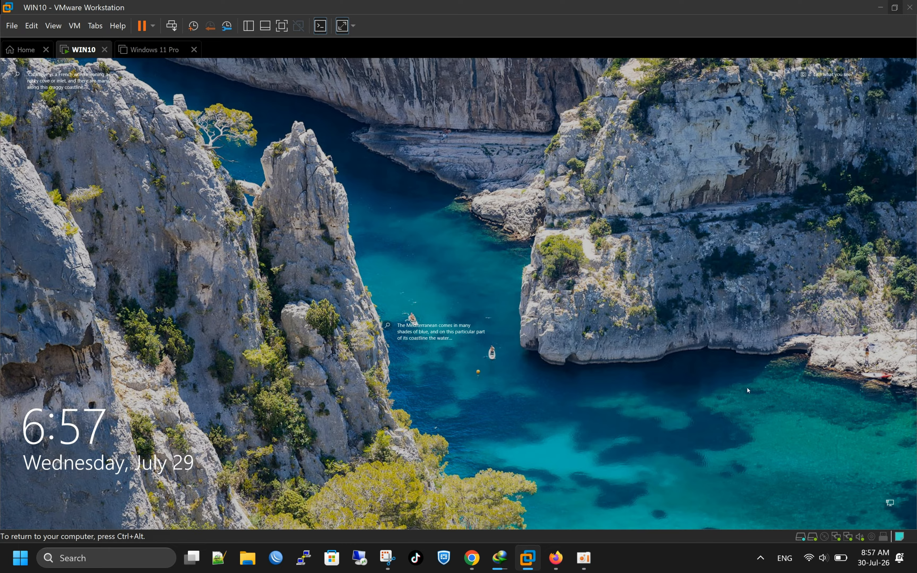
{"action": "key", "text": "Return"}
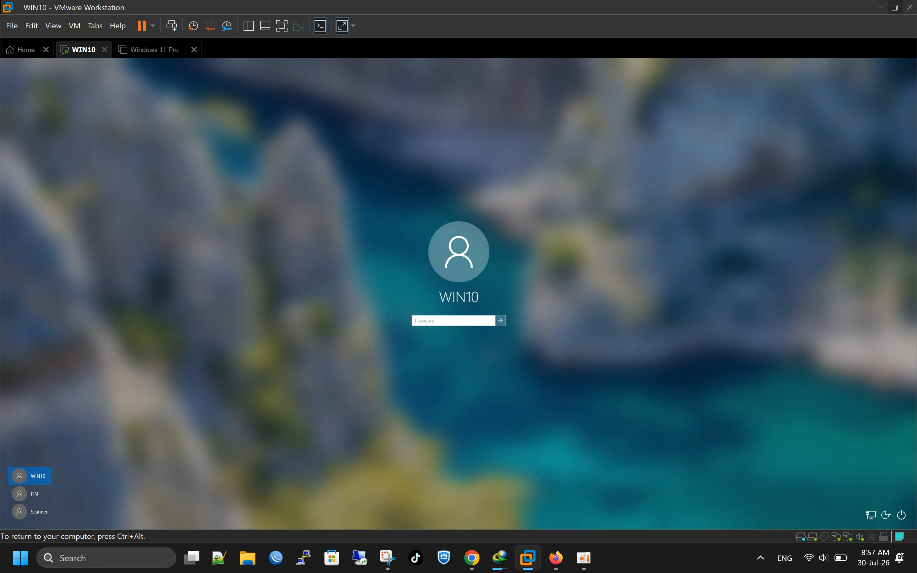
{"action": "type", "text": "•••••••••••"}
{"action": "key", "text": "Return"}
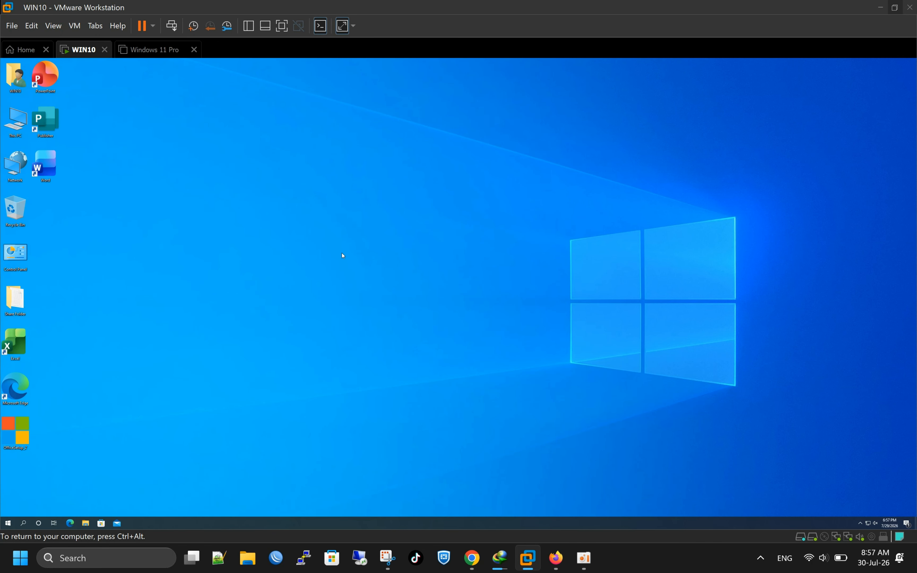
Step: Refresh the desktop and open This PC in File Explorer to check which drives are listed
{"action": "right_click", "coordinate": [304, 193]}
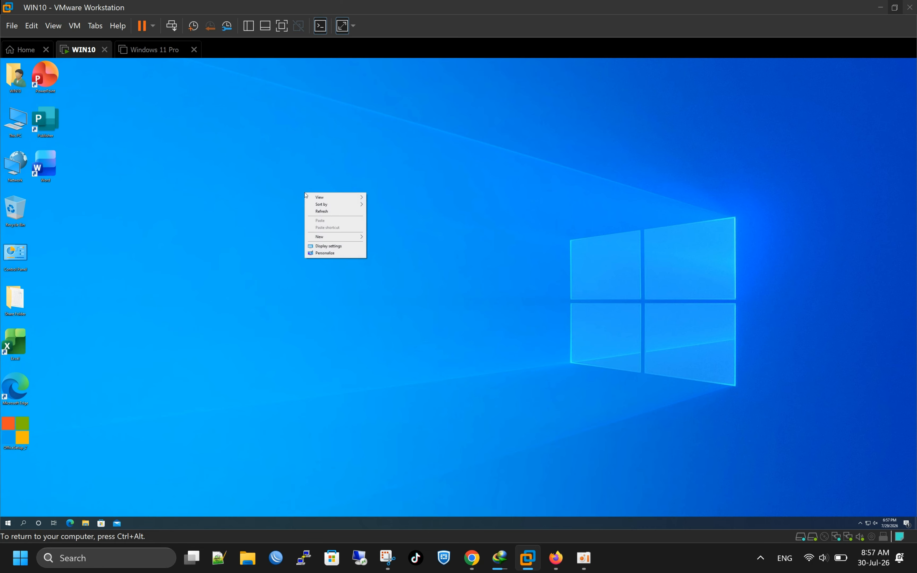
{"action": "left_click", "coordinate": [326, 212]}
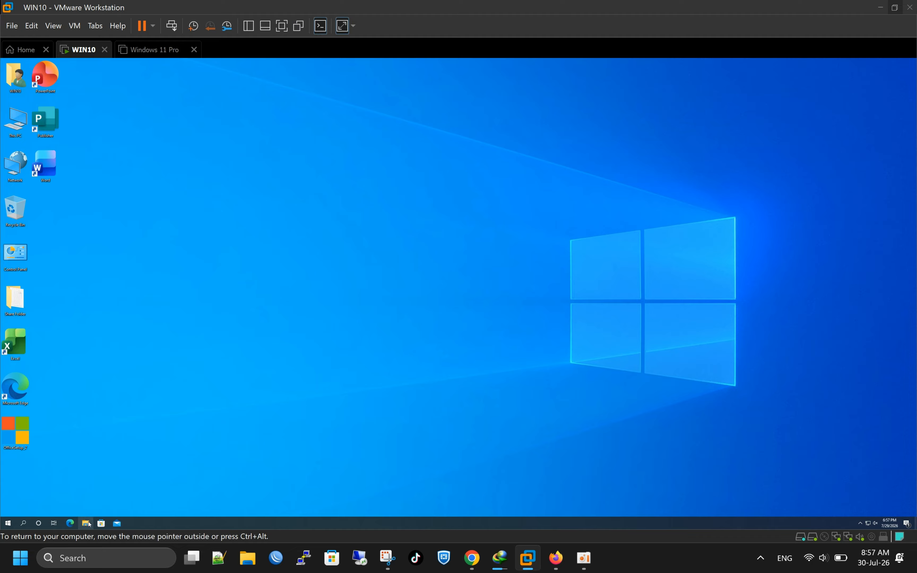
{"action": "right_click", "coordinate": [437, 151]}
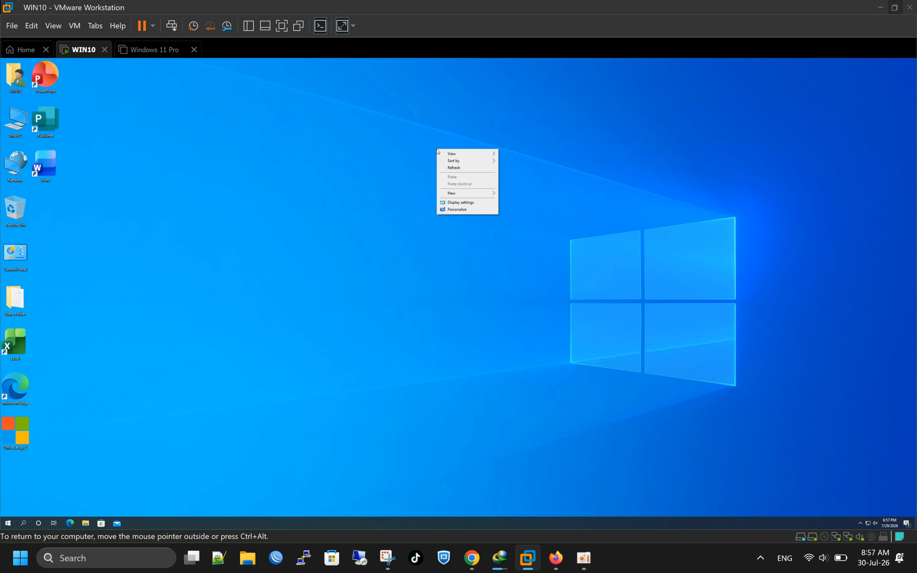
{"action": "left_click", "coordinate": [459, 170]}
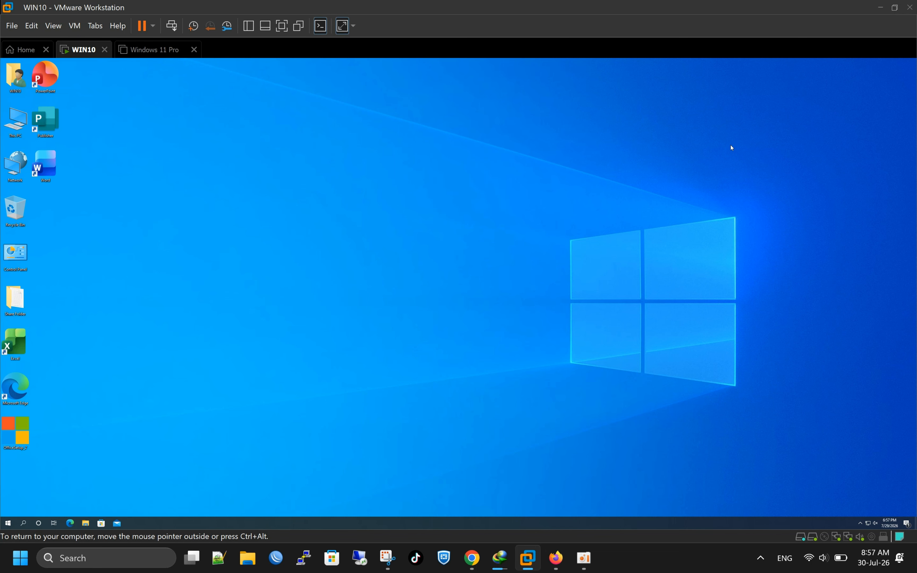
{"action": "key", "text": "F5"}
{"action": "key", "text": "super+e"}
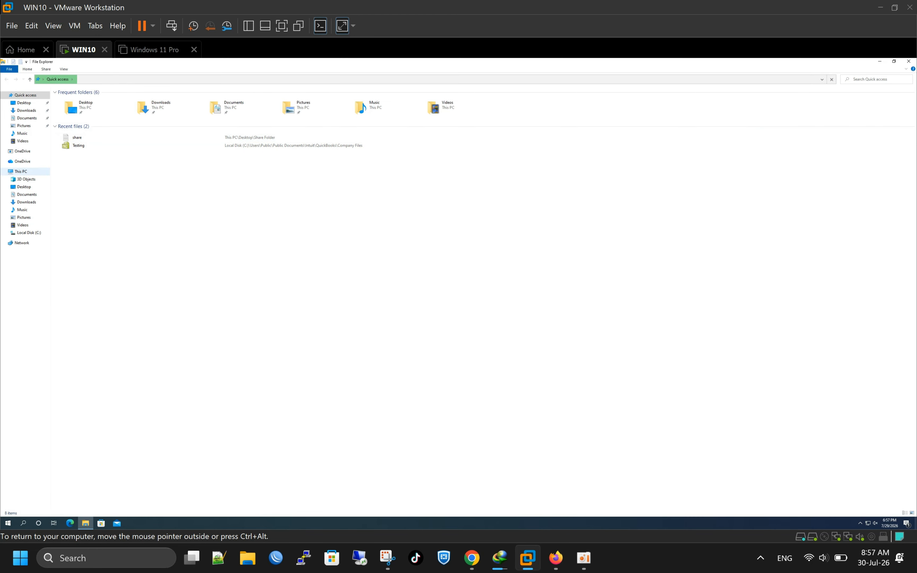
{"action": "left_click", "coordinate": [19, 172]}
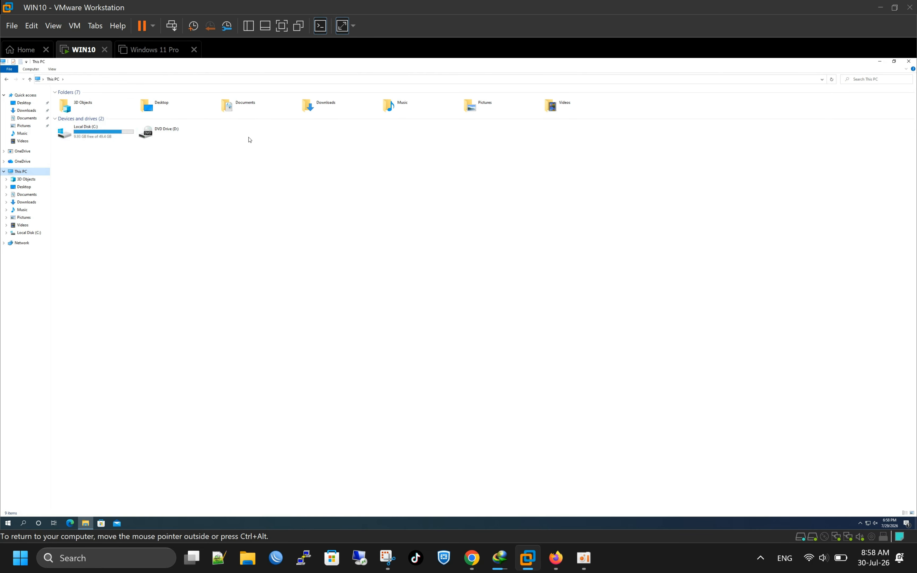
Step: Search Windows for Computer Management and run it as administrator
{"action": "left_click", "coordinate": [20, 527]}
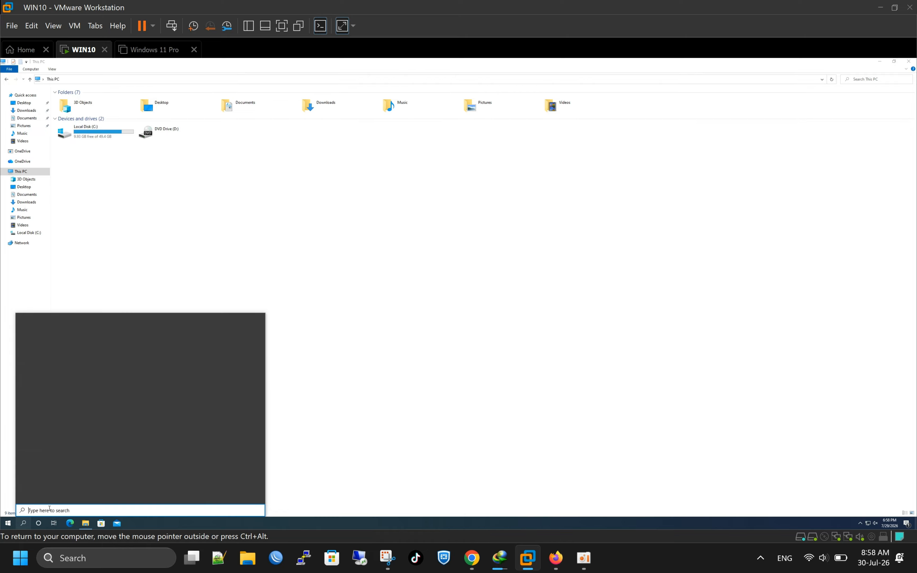
{"action": "type", "text": "com"}
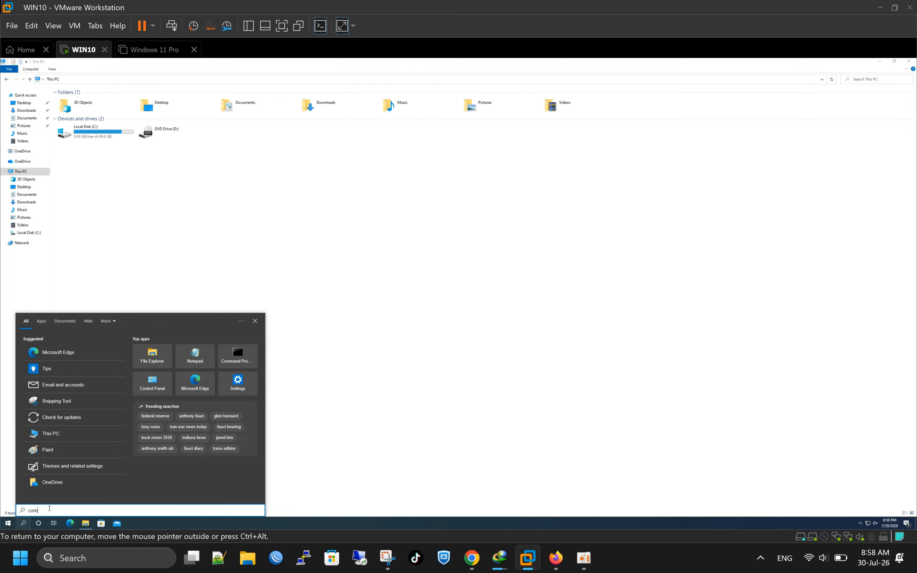
{"action": "type", "text": "puter"}
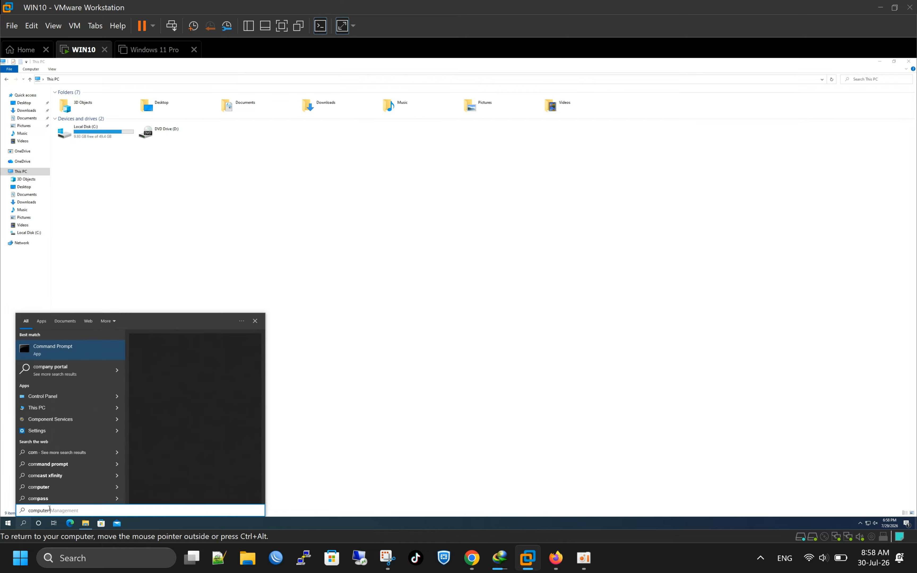
{"action": "type", "text": " ma"}
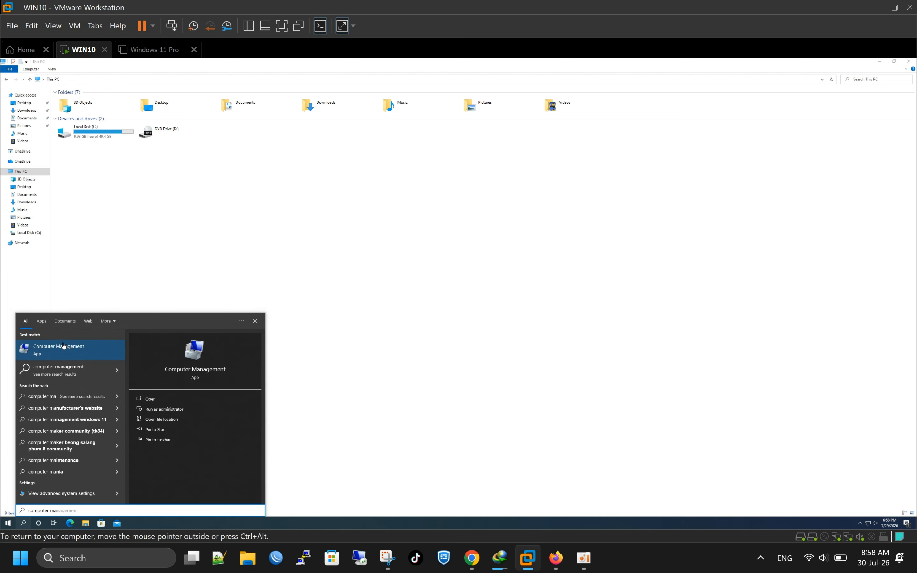
{"action": "left_click", "coordinate": [155, 410]}
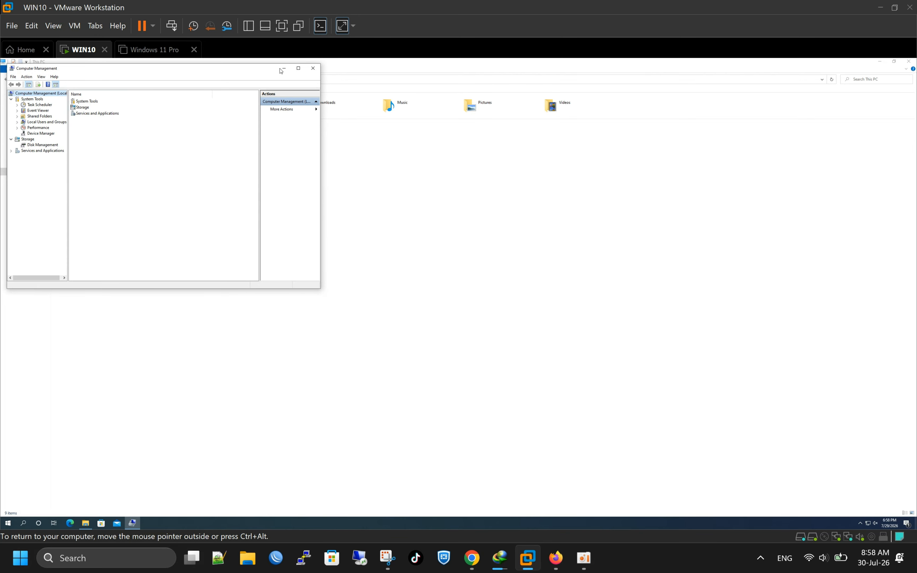
Step: Open Disk Management in a maximized window and initialize Disk 1 with the MBR (Master Boot Record) partition style
{"action": "left_click", "coordinate": [298, 69]}
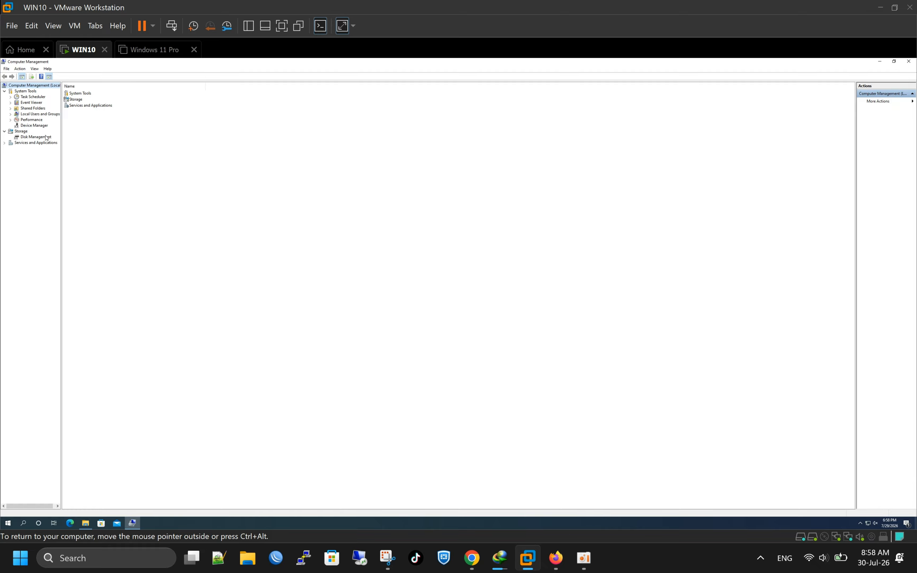
{"action": "left_click", "coordinate": [36, 137]}
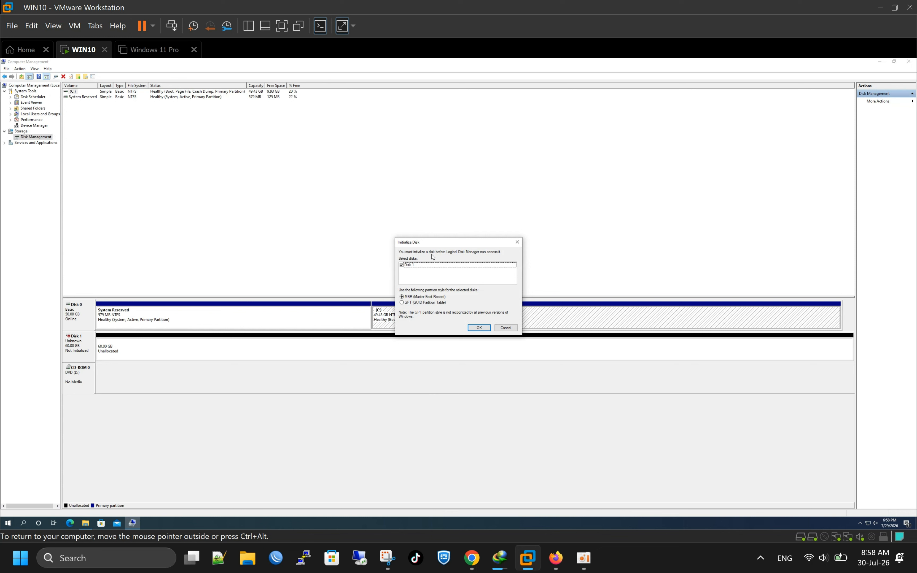
{"action": "left_click", "coordinate": [479, 327]}
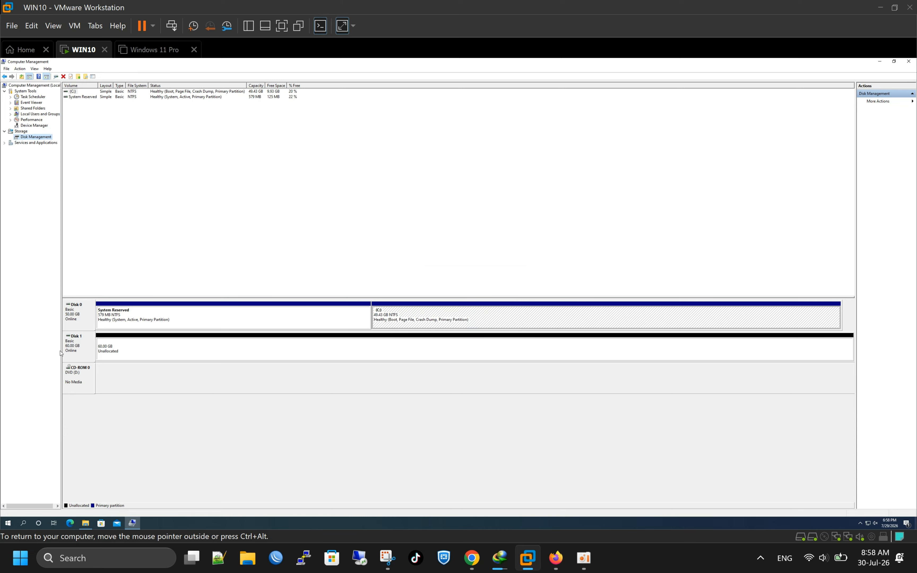
Step: Start a new simple volume on Disk 1's unallocated space, using the full 61437 MB and assigning drive letter E
{"action": "left_click", "coordinate": [79, 351]}
{"action": "left_click", "coordinate": [137, 351]}
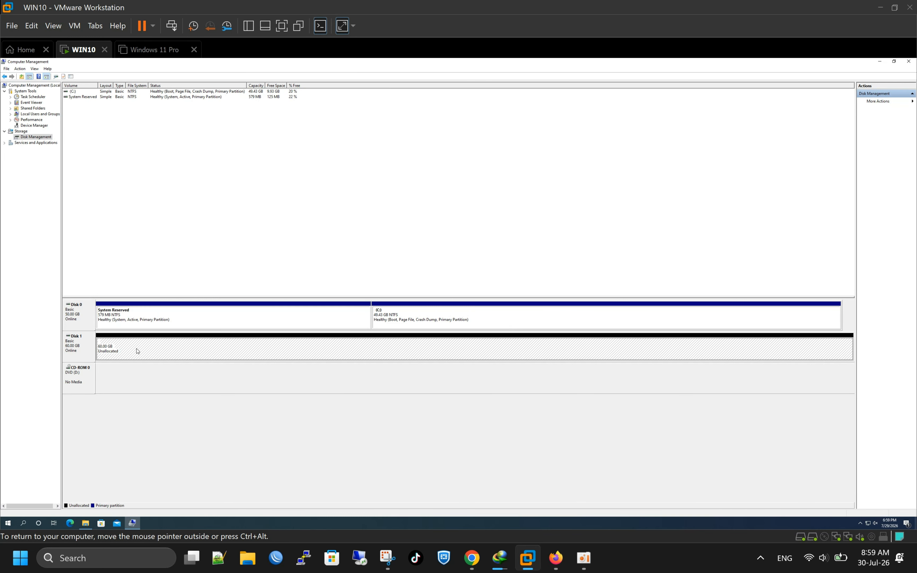
{"action": "right_click", "coordinate": [138, 351]}
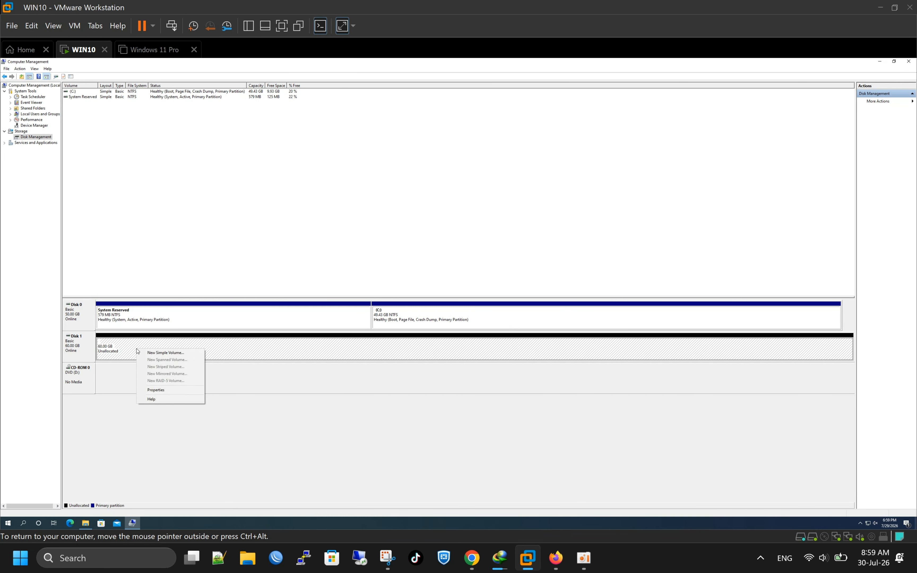
{"action": "left_click", "coordinate": [165, 353]}
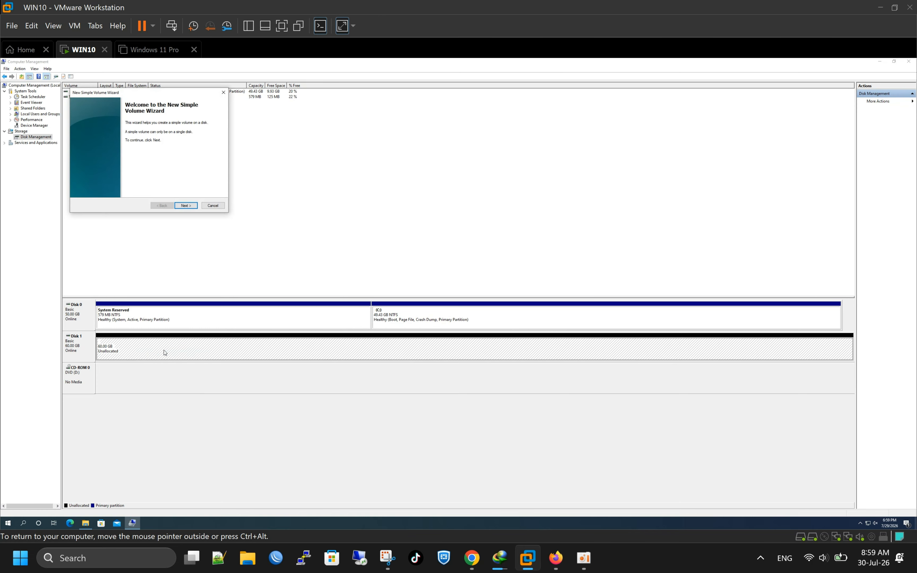
{"action": "left_click_drag", "start_coordinate": [166, 94], "coordinate": [491, 153]}
{"action": "left_click", "coordinate": [510, 264]}
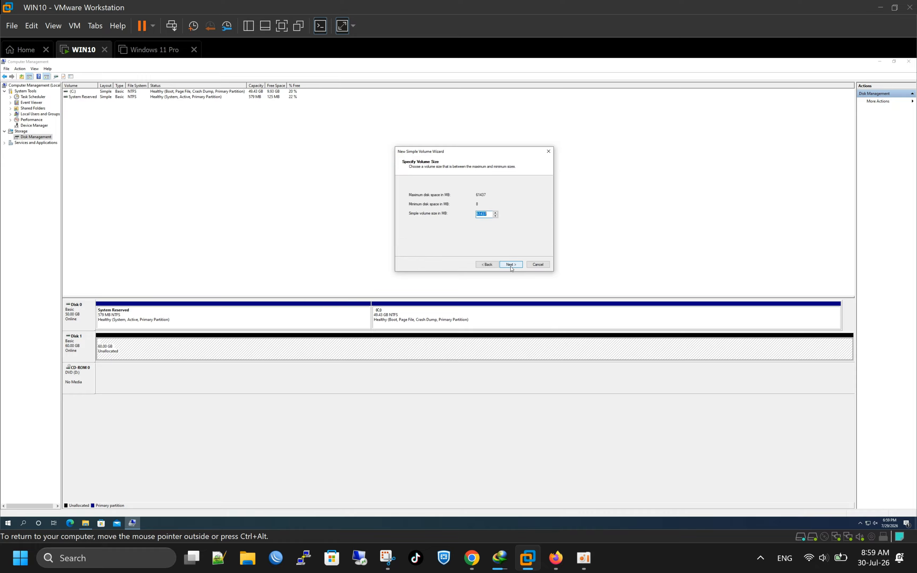
{"action": "left_click", "coordinate": [511, 265]}
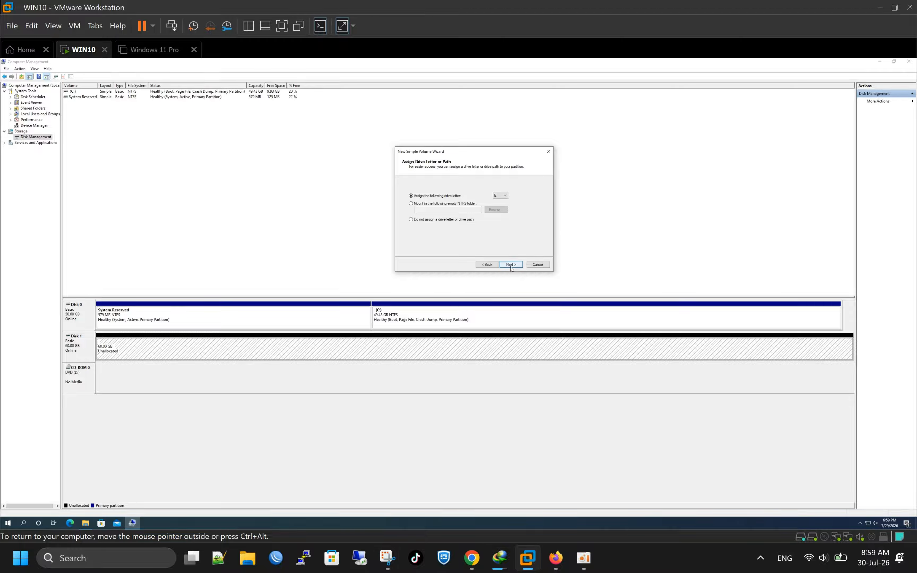
{"action": "left_click", "coordinate": [511, 265]}
Step: Label the volume Data, keep the NTFS quick format with default allocation unit size, and finish creating it
{"action": "left_click", "coordinate": [490, 227]}
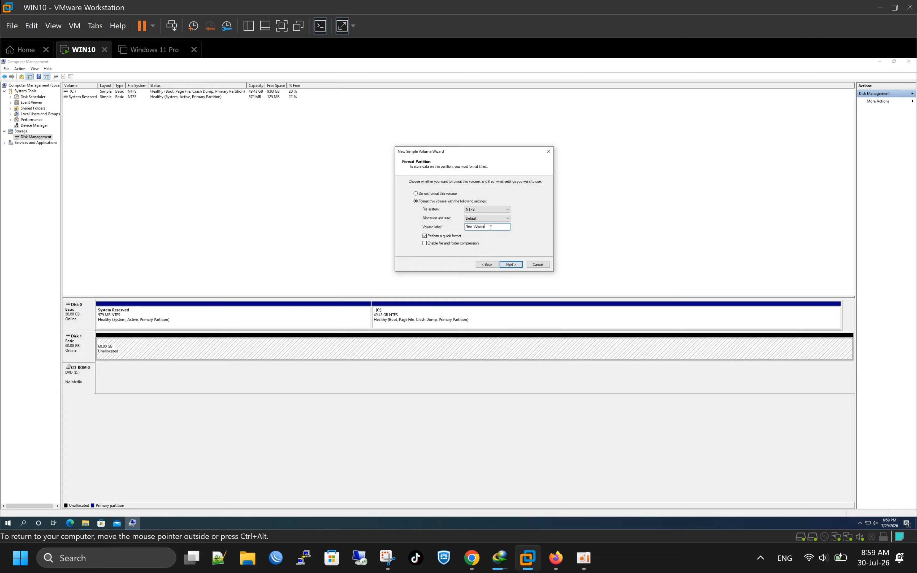
{"action": "left_click_drag", "start_coordinate": [491, 228], "coordinate": [437, 228]}
{"action": "type", "text": "Data"}
{"action": "left_click", "coordinate": [511, 264]}
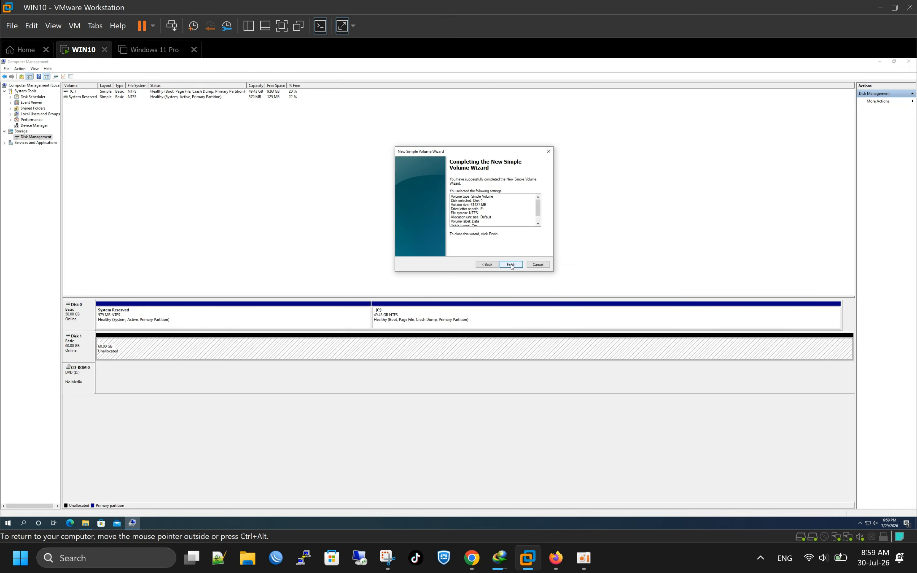
{"action": "left_click", "coordinate": [511, 265]}
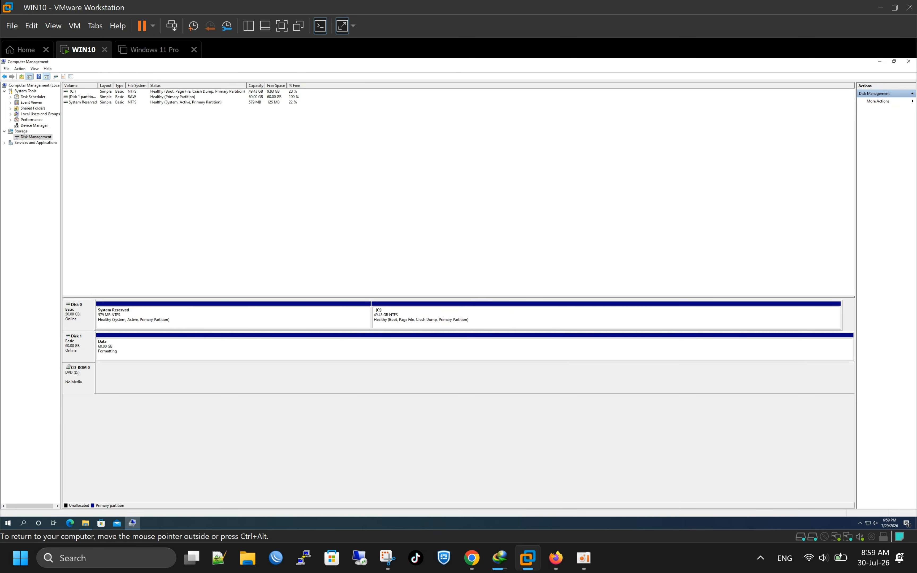
{"action": "left_click", "coordinate": [143, 353]}
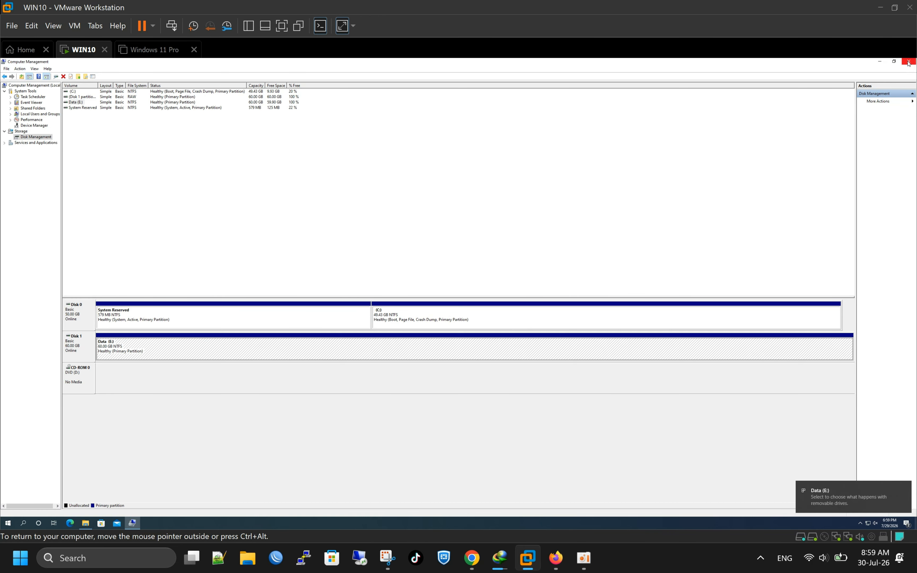
Step: Leave Computer Management and inspect the Data (E:) drive from This PC, closing File Explorer when done
{"action": "left_click", "coordinate": [909, 63]}
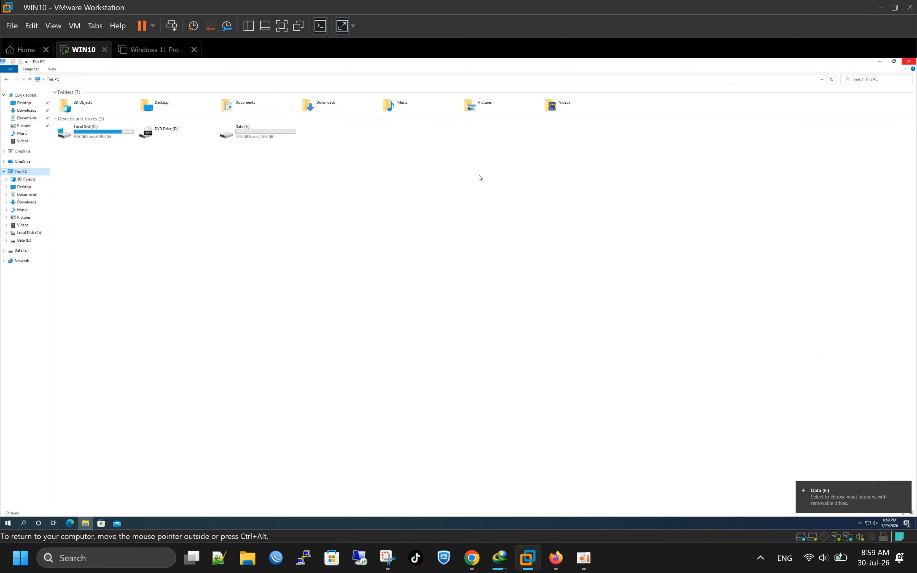
{"action": "double_click", "coordinate": [246, 135]}
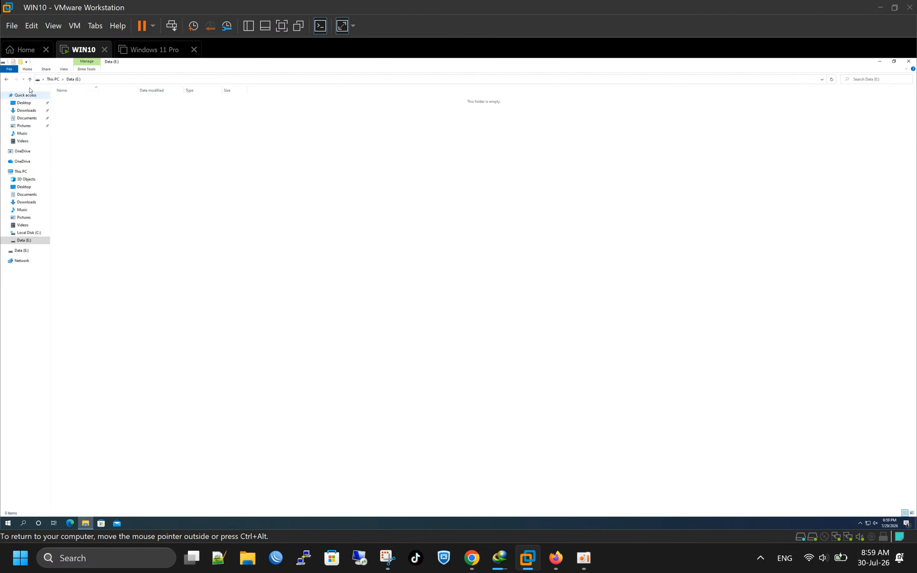
{"action": "left_click", "coordinate": [30, 79]}
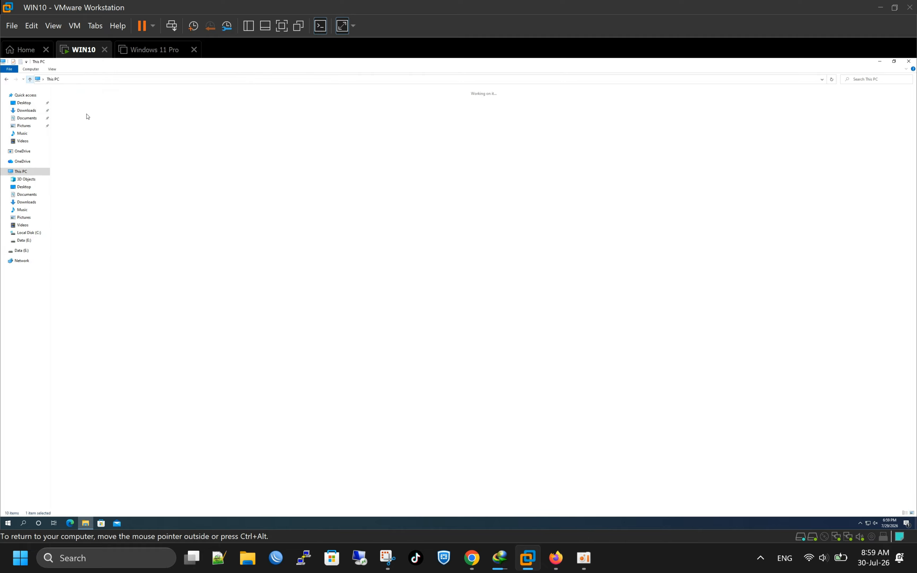
{"action": "left_click_drag", "start_coordinate": [194, 138], "coordinate": [53, 98]}
{"action": "left_click", "coordinate": [349, 167]}
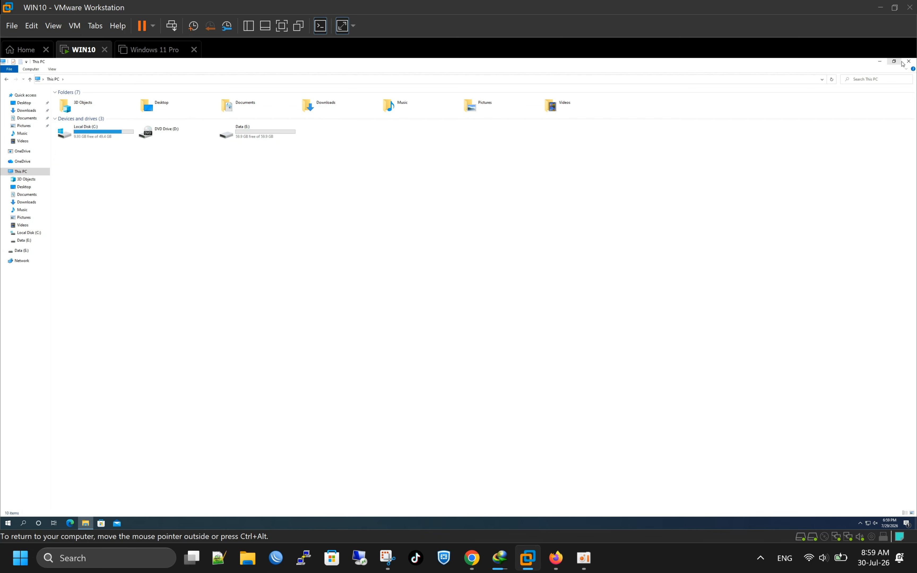
{"action": "left_click", "coordinate": [913, 62]}
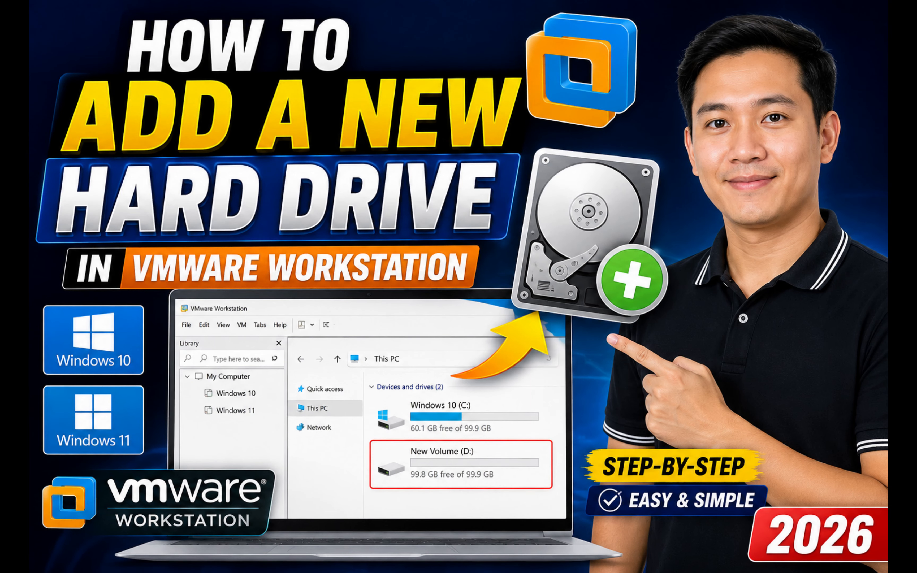